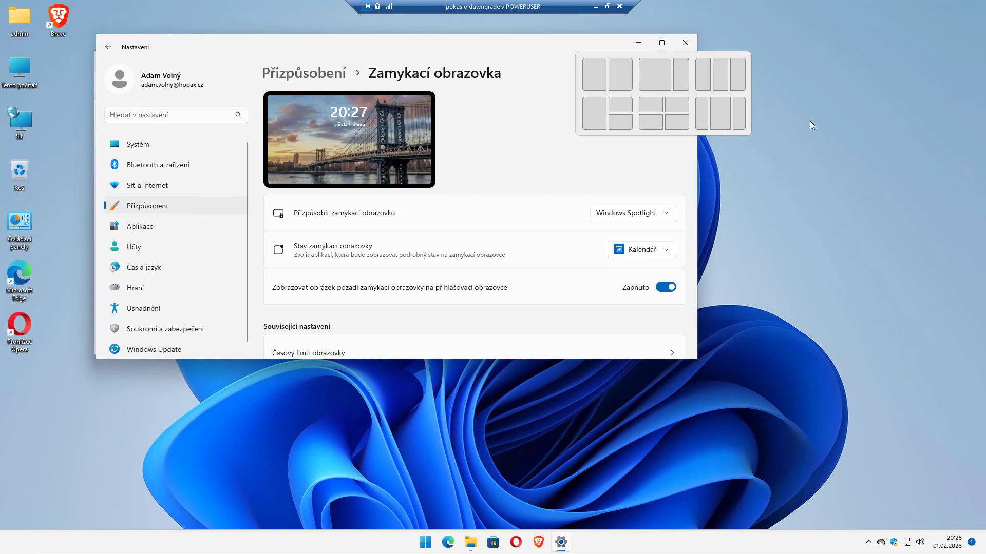
Close the Settings window and the admin folder window
click(687, 42)
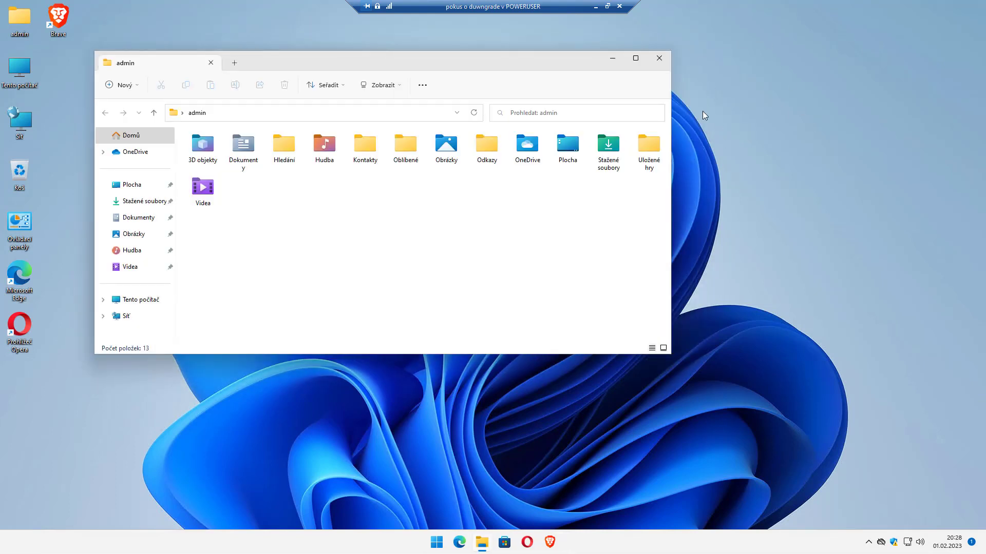
click(659, 58)
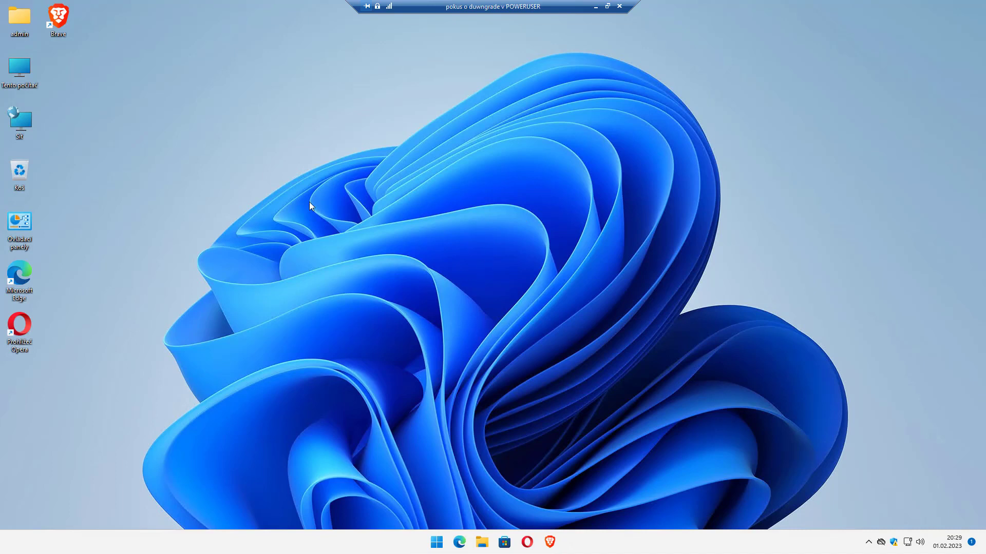
In the folder options of Tento počítač, disable "Zobrazit oznámení zprostředkovatele synchronizace" and enable "Zobrazovat úplnou cestu v záhlaví"
double_click(23, 70)
click(537, 140)
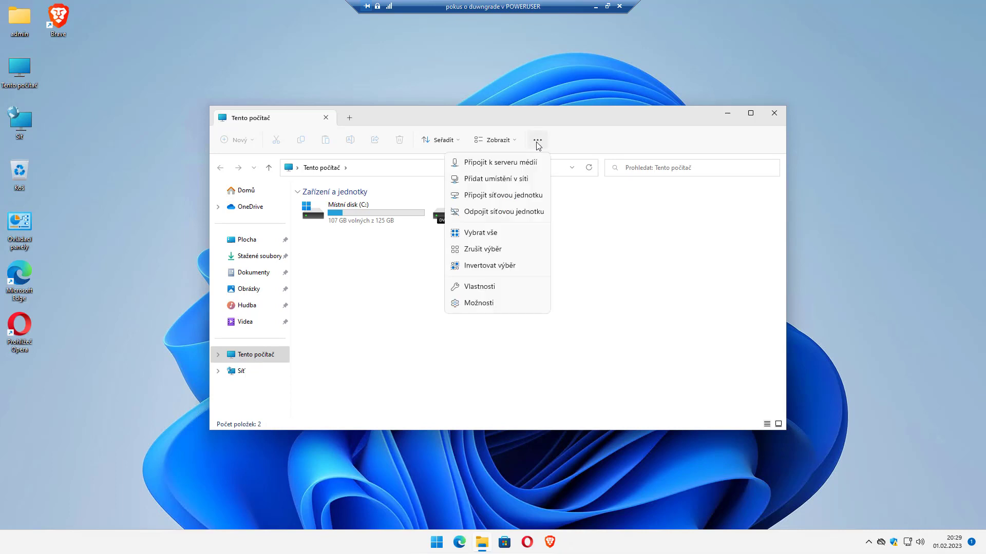
click(500, 304)
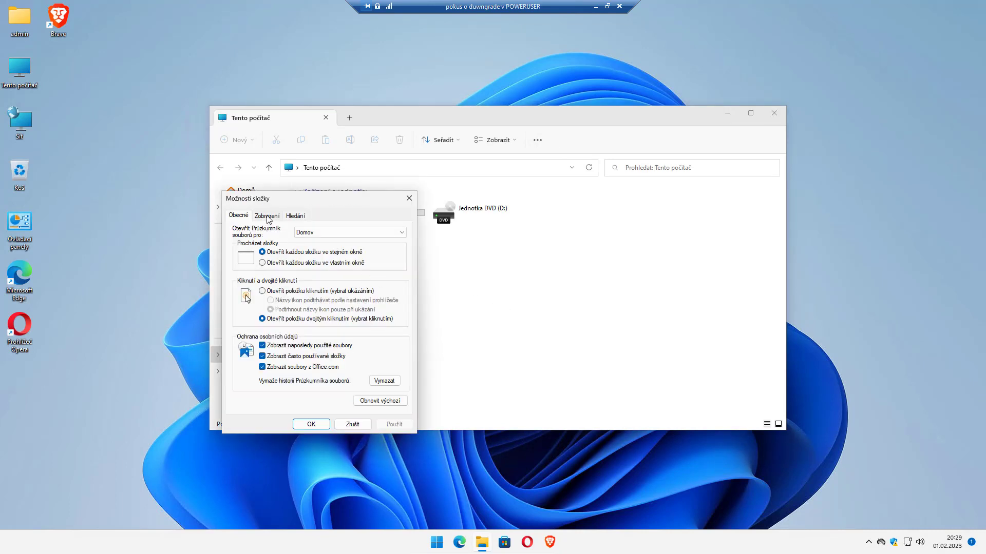
click(268, 217)
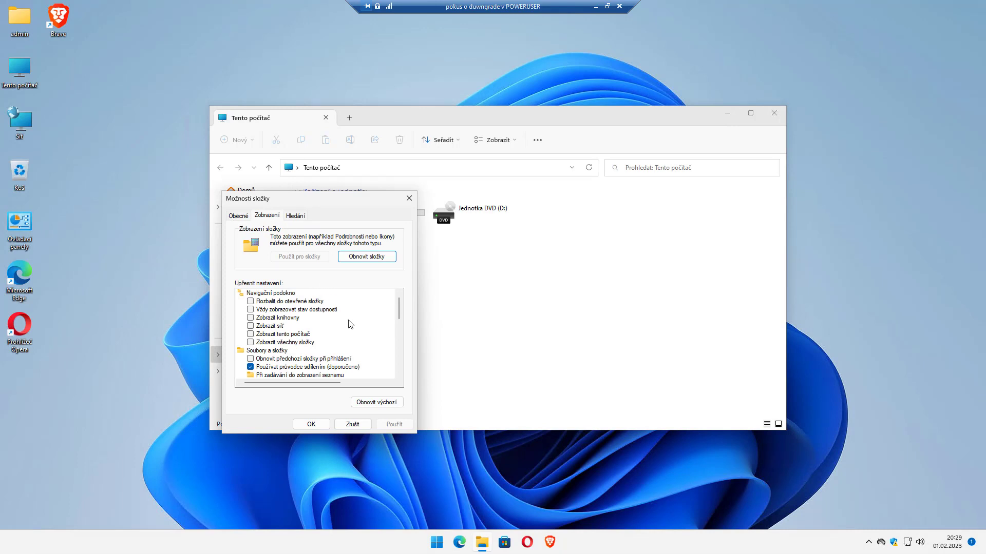
scroll(354, 326, down, 4)
scroll(356, 328, down, 5)
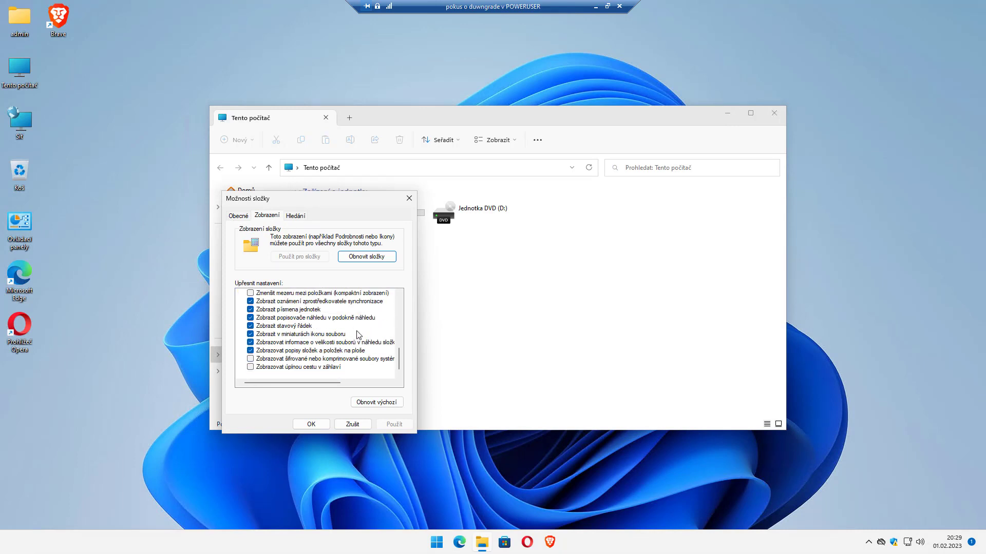
scroll(358, 337, up, 1)
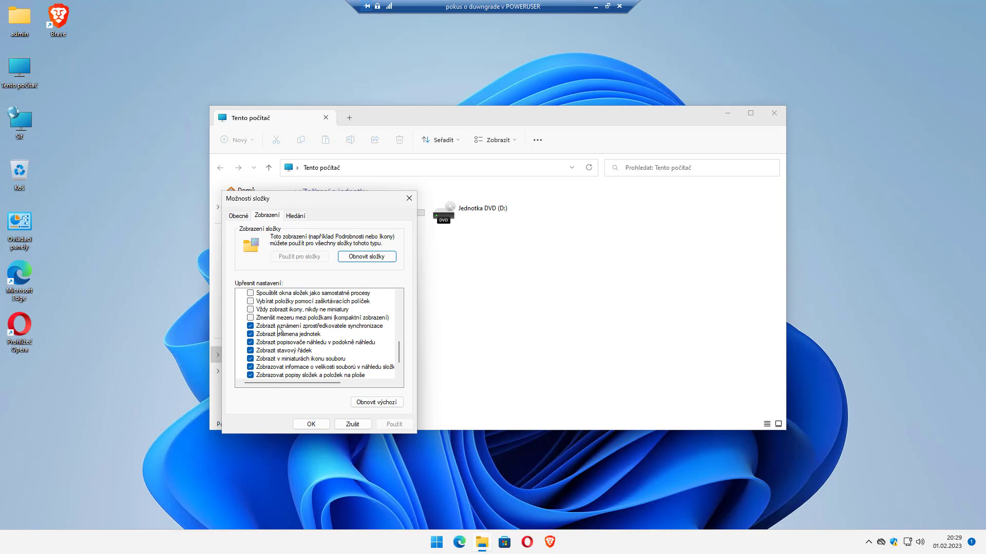
click(298, 327)
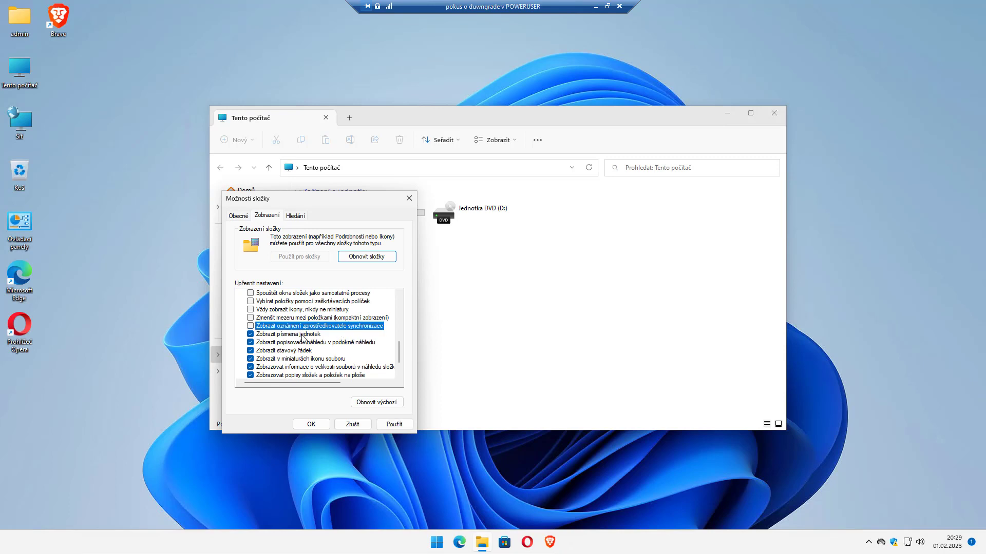
scroll(303, 354, down, 1)
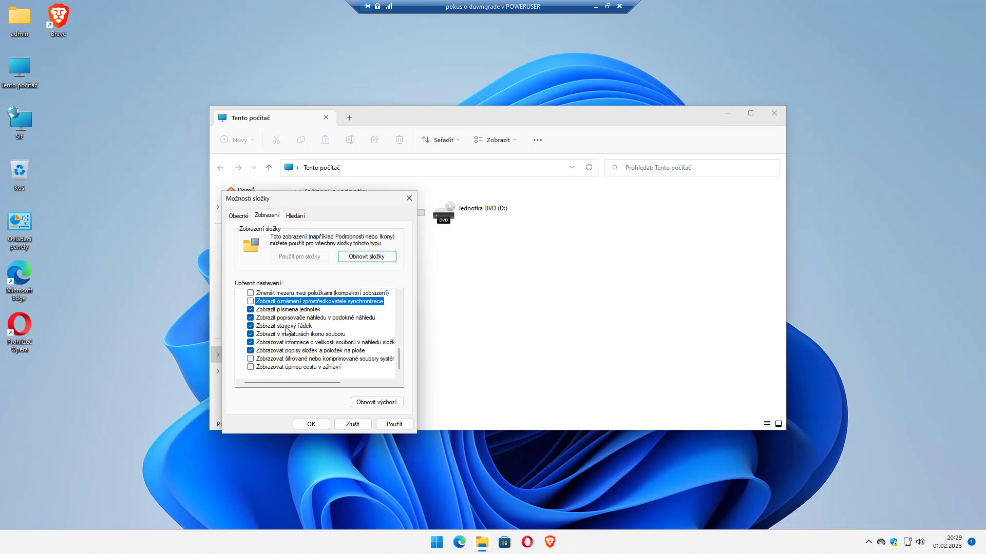
click(310, 367)
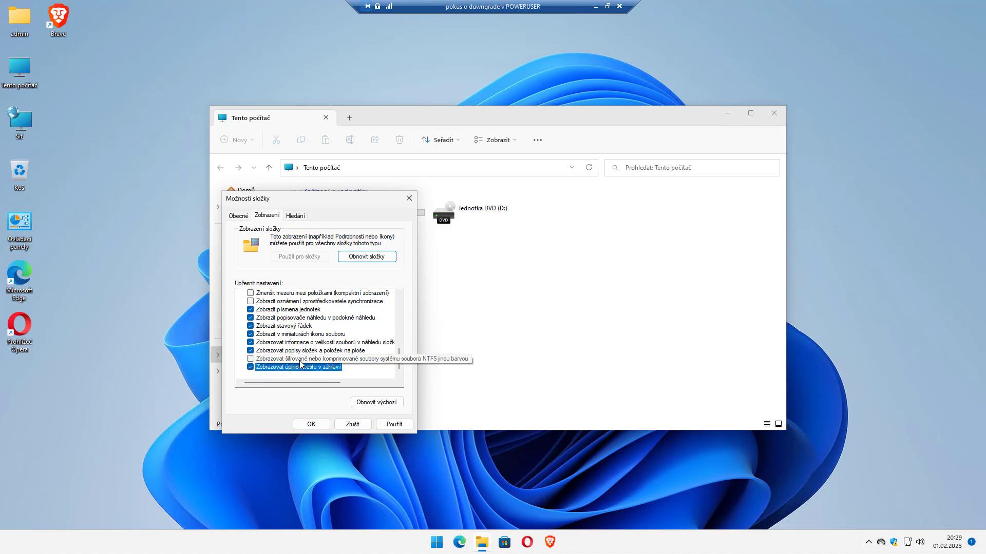
Disable "Skrýt chráněné soubory operačního systému", accept the warning, apply the folder options and close the Tento počítač window
scroll(299, 360, up, 4)
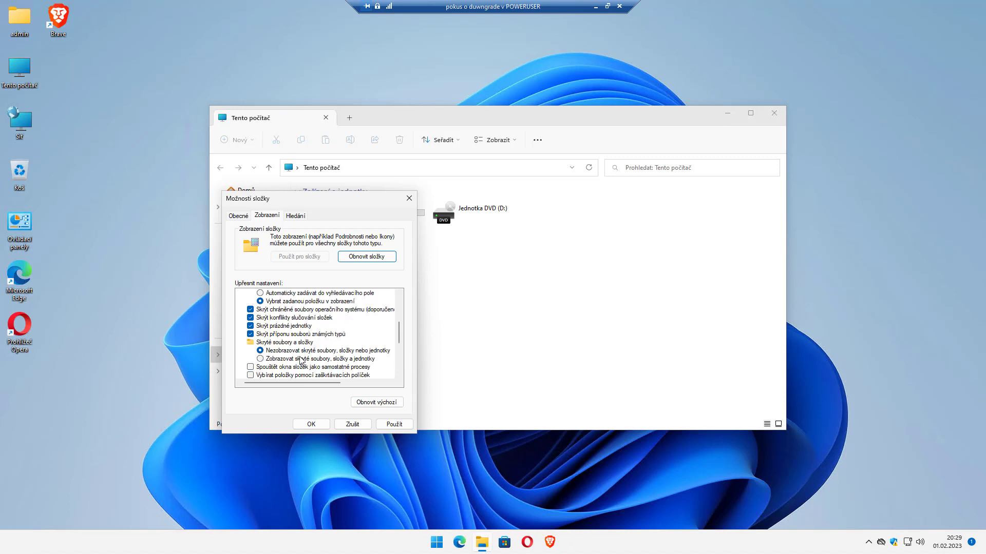
click(323, 311)
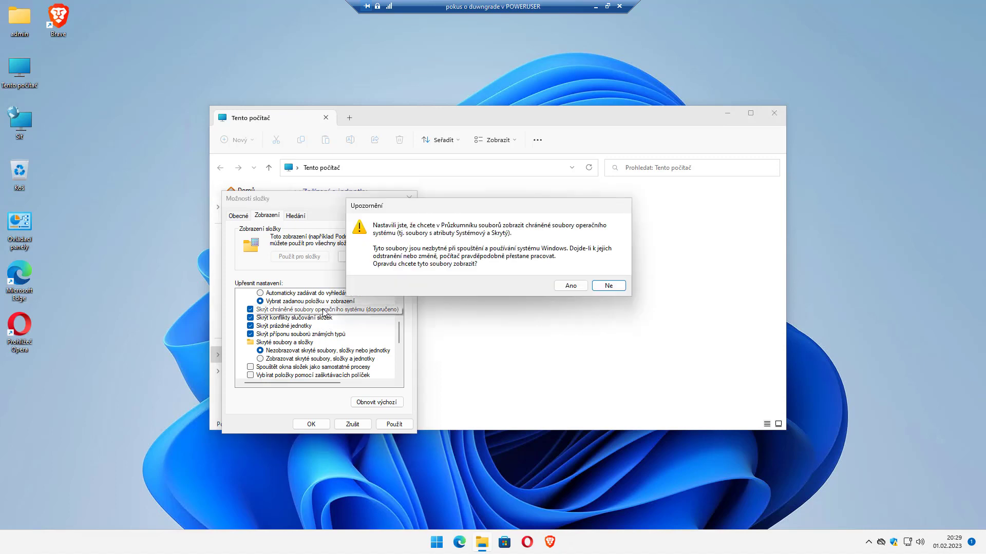
click(568, 286)
click(395, 424)
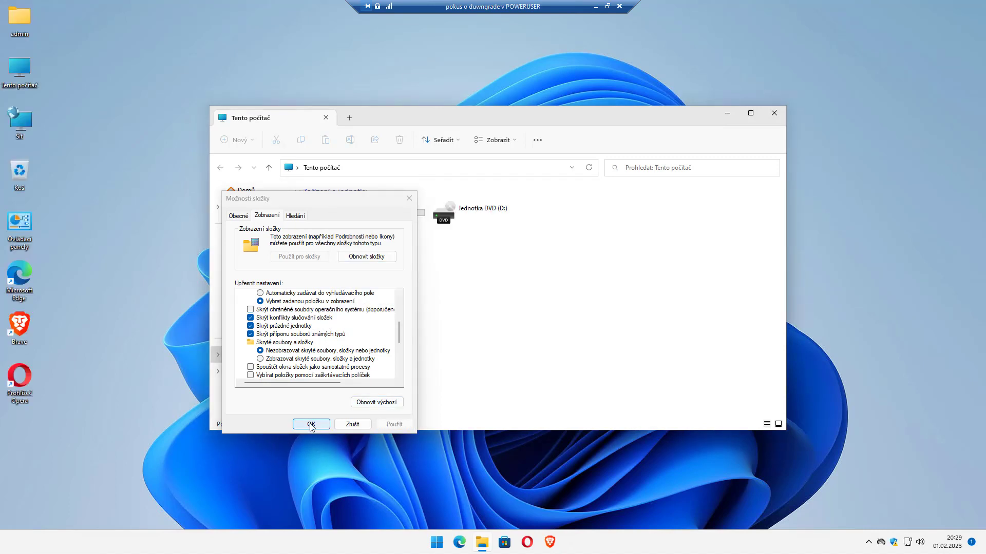
click(310, 424)
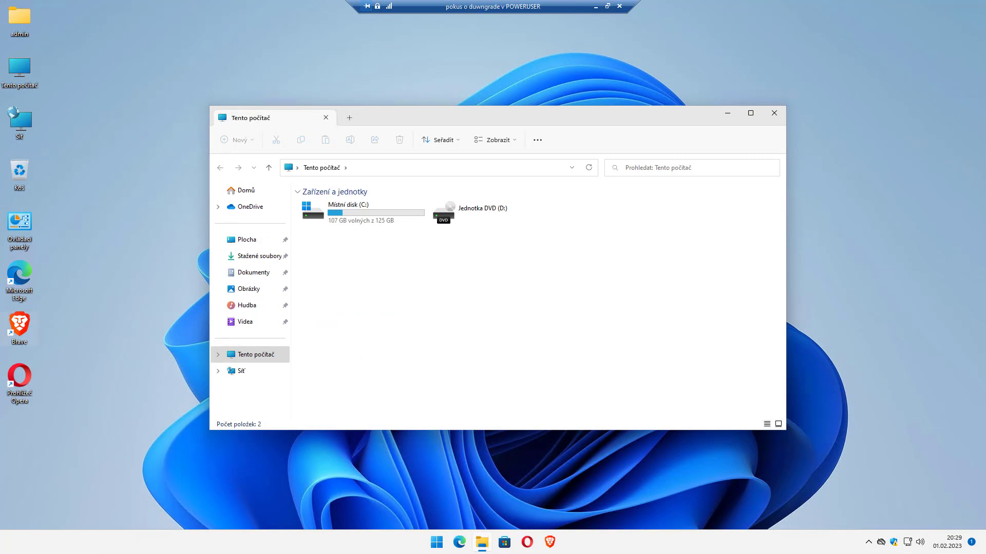
click(774, 113)
In the Zamykací obrazovka personalization settings, turn off showing the lock screen background picture on the sign-in screen
right_click(417, 189)
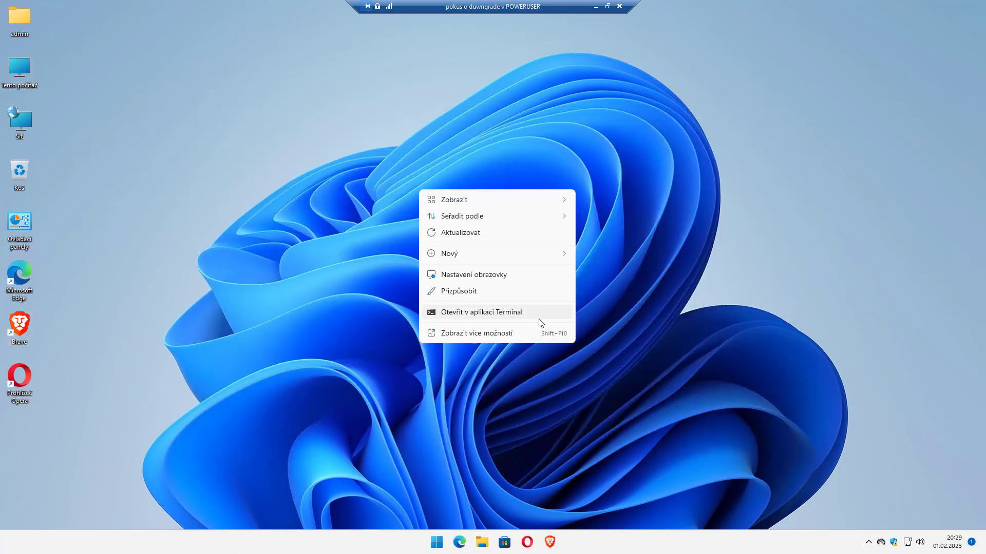
click(498, 334)
right_click(516, 364)
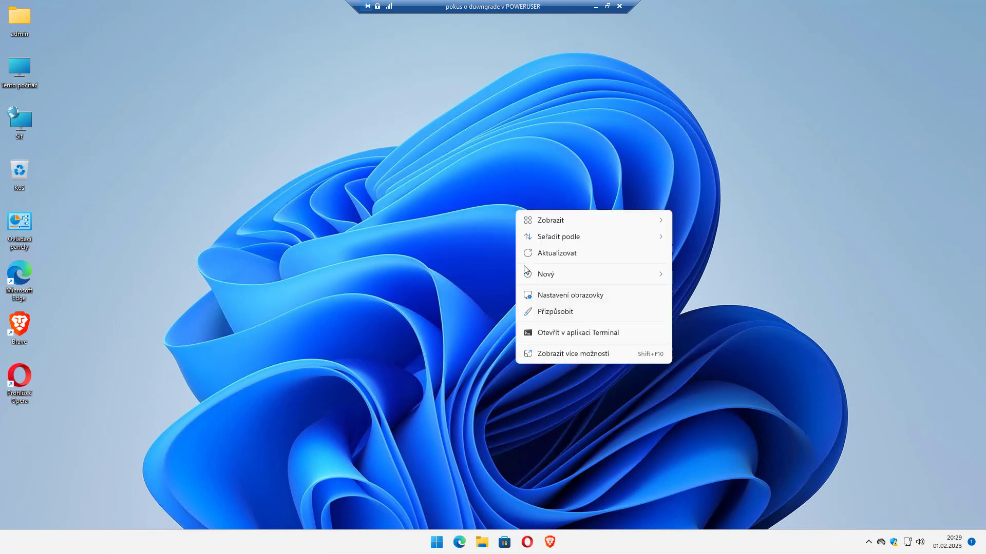
click(566, 354)
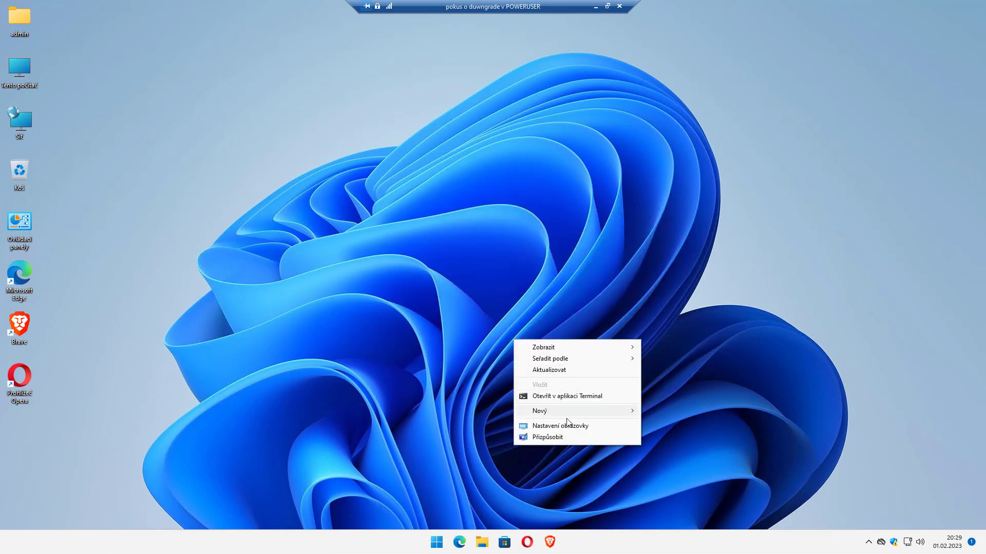
click(567, 440)
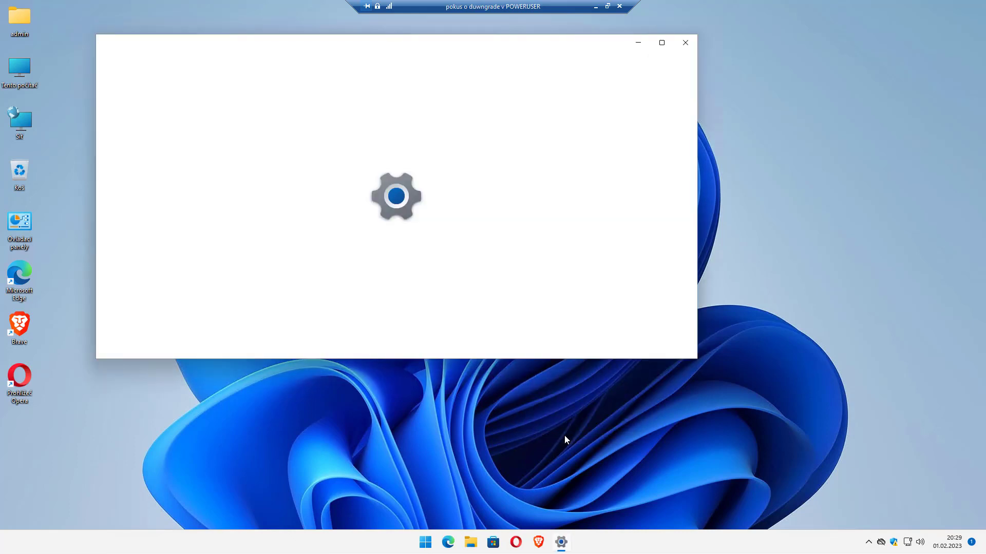
scroll(429, 280, down, 3)
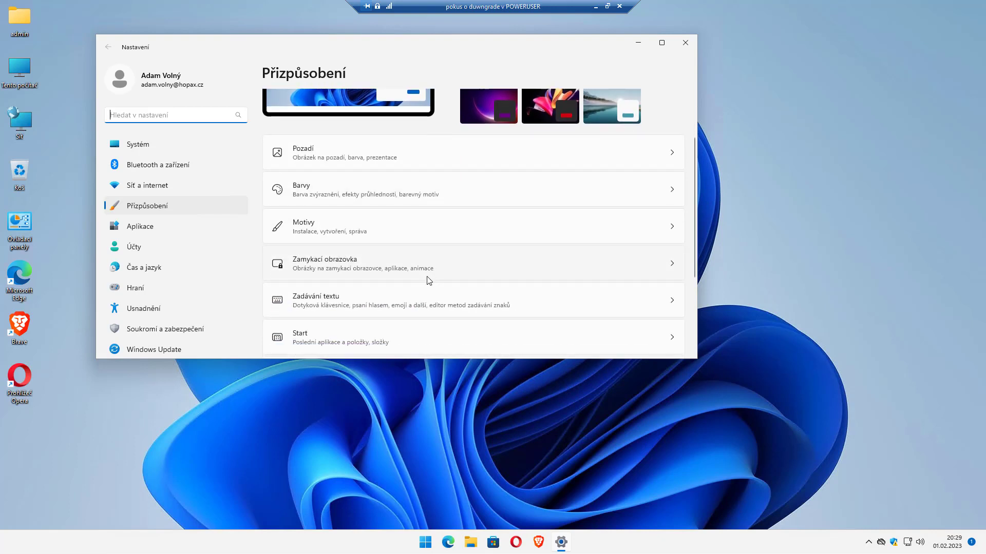
click(388, 259)
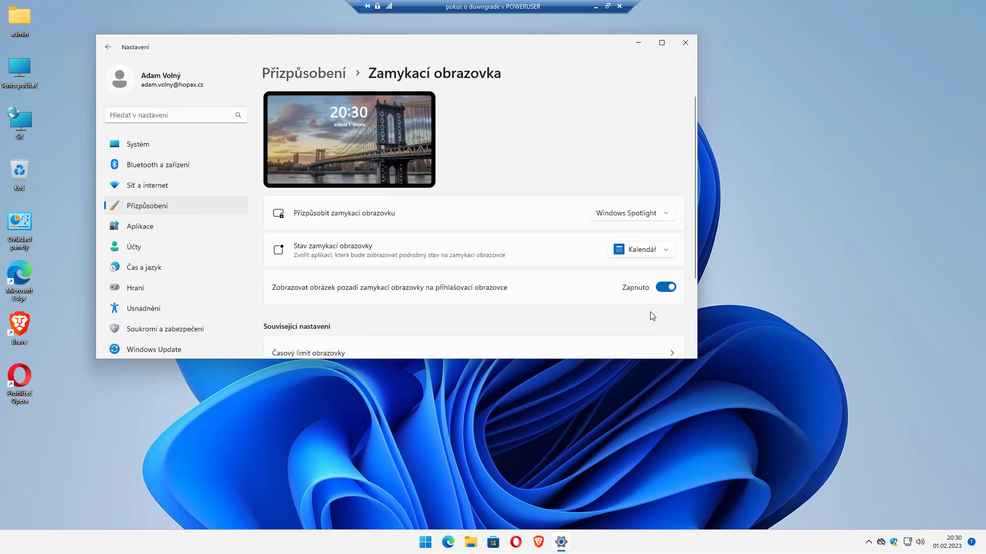
click(662, 288)
scroll(543, 238, down, 3)
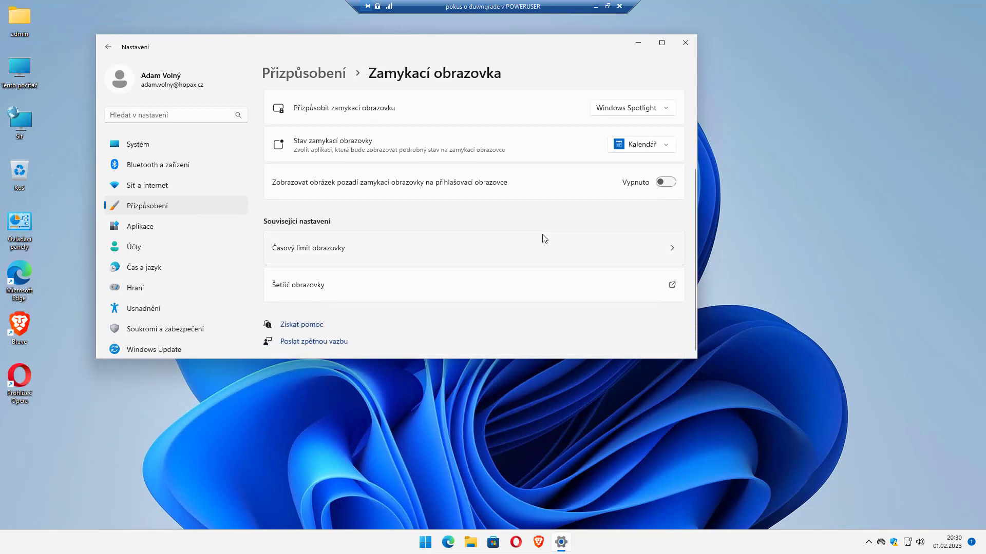
scroll(518, 287, up, 3)
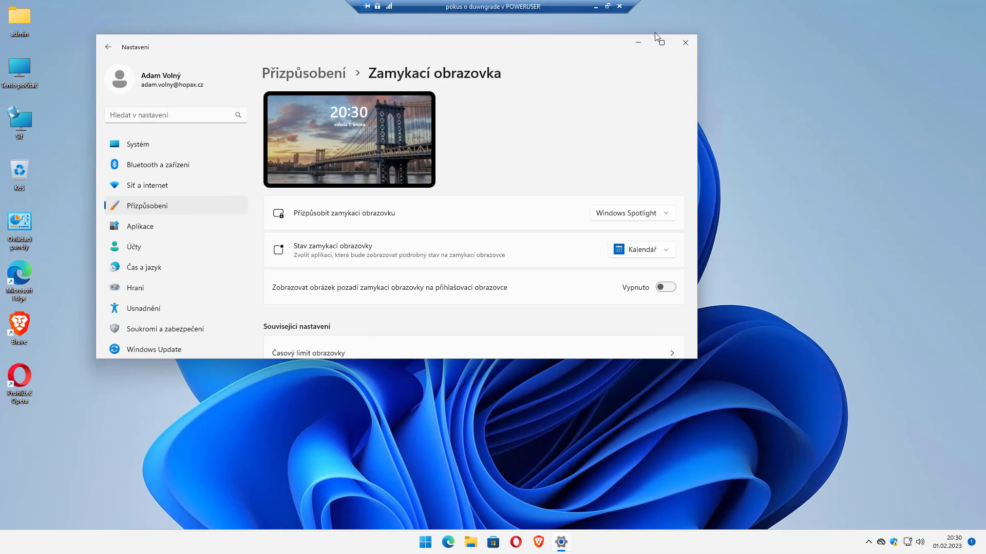
In the system Oznámení settings, disable notification sounds, lock screen notifications, and reminders and incoming VoIP calls on the lock screen
click(160, 144)
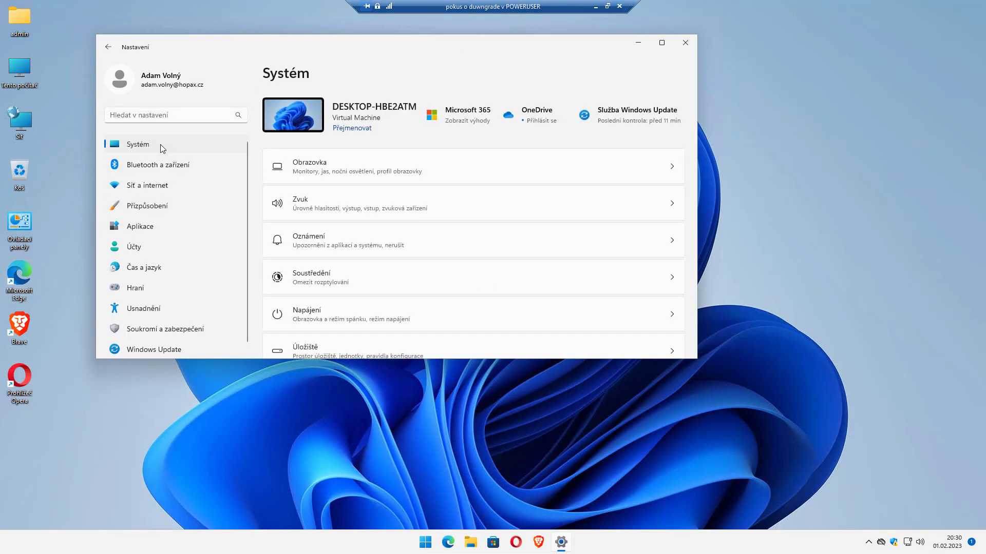
click(387, 243)
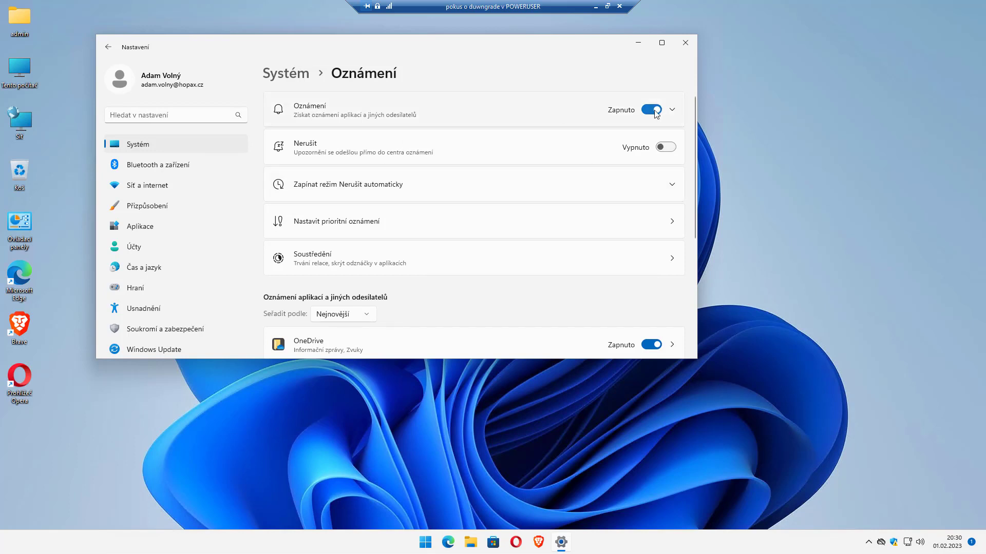
click(673, 109)
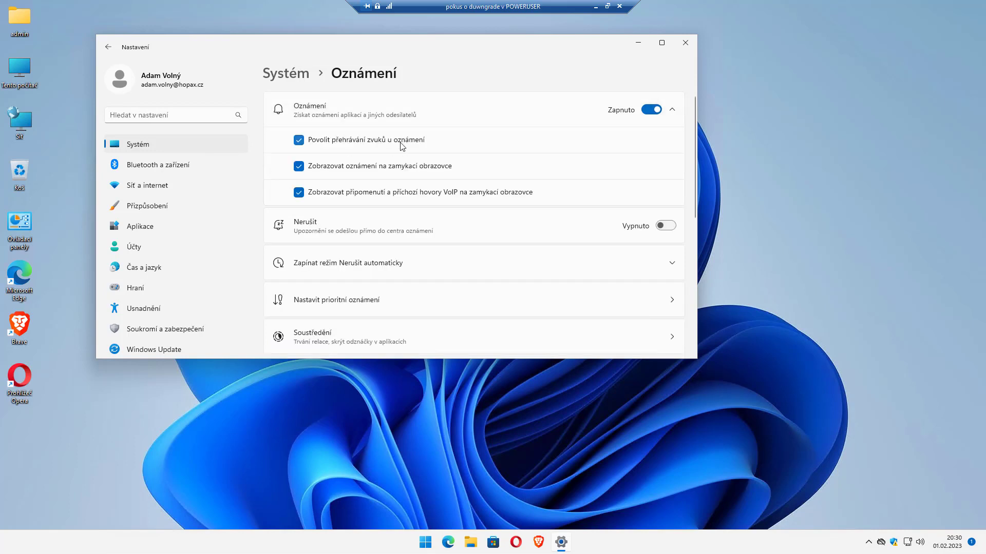
click(397, 170)
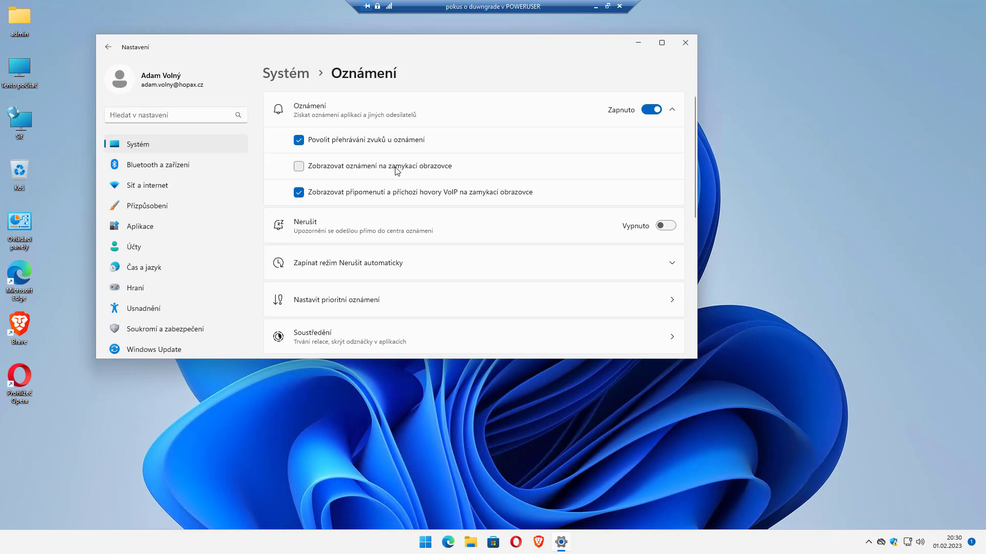
click(377, 194)
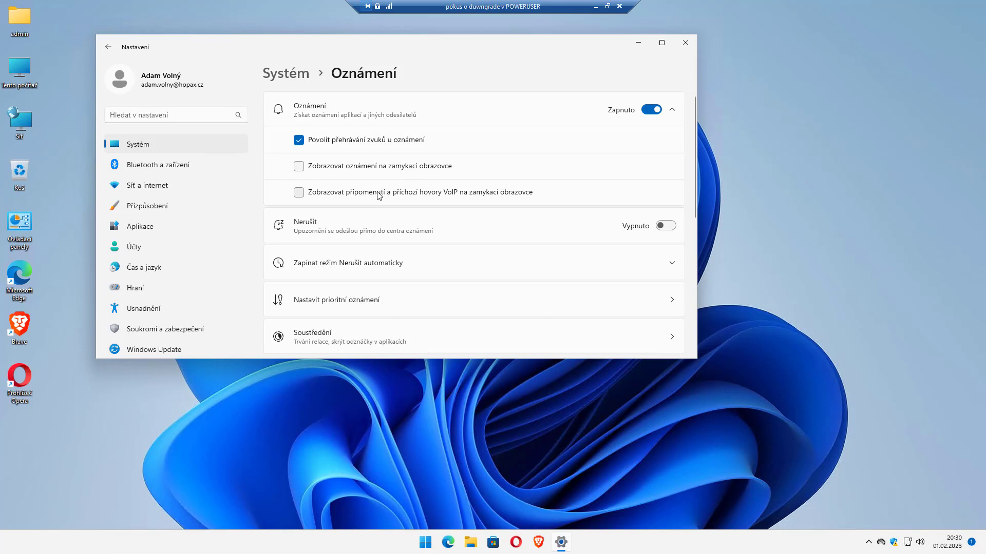
click(382, 144)
Expand "Zapínat režim Nerušit automaticky" and review its times and conditions
scroll(483, 205, down, 1)
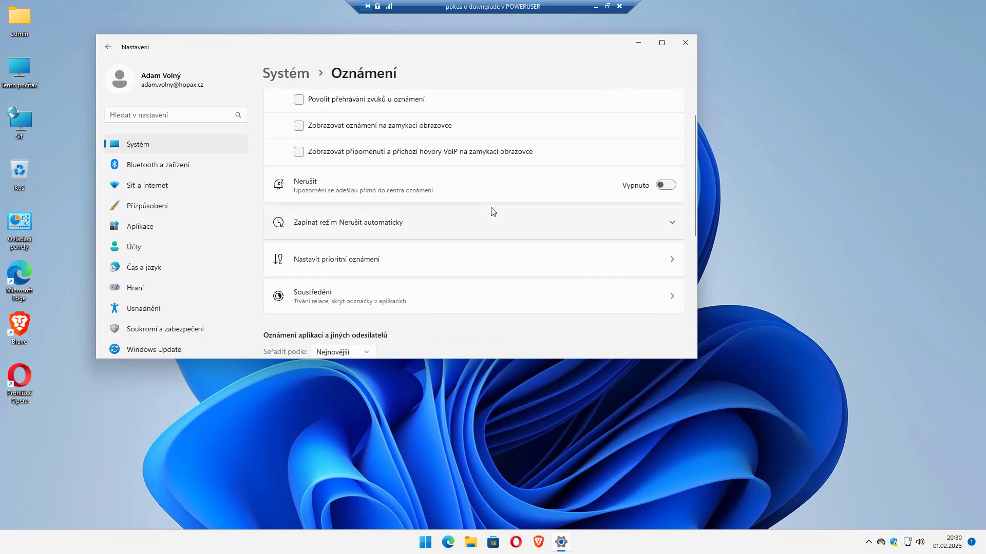
scroll(494, 200, down, 1)
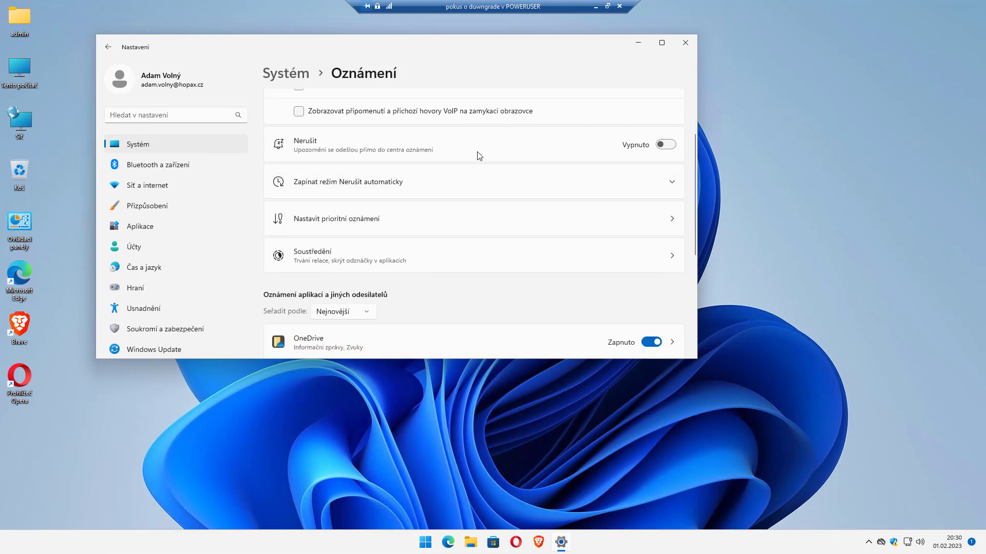
click(439, 187)
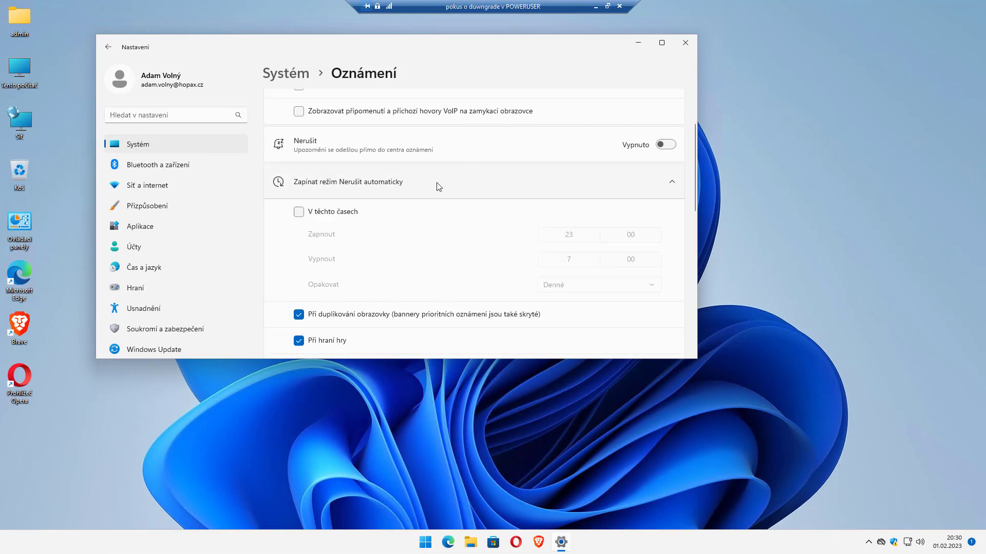
scroll(439, 187, down, 4)
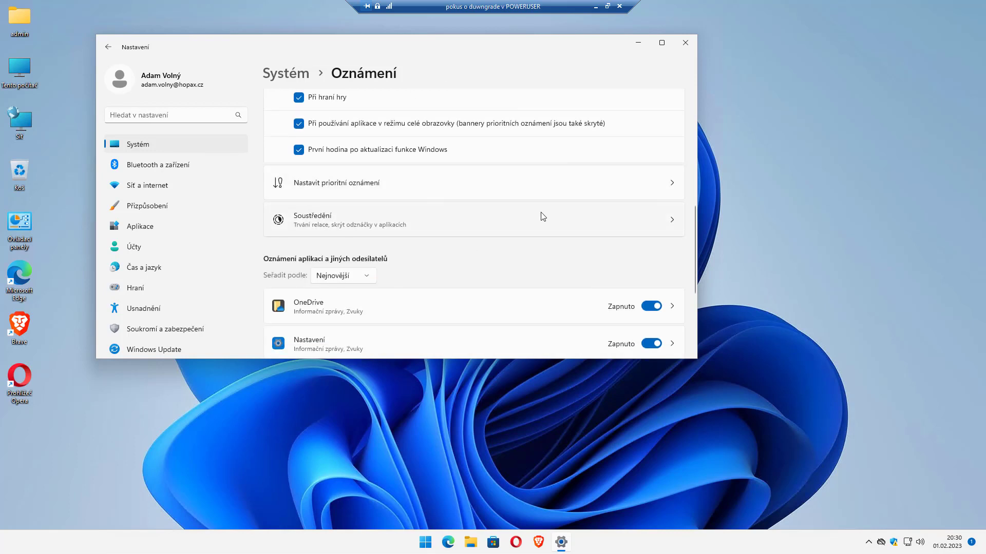
Turn off notifications from OneDrive and Zprávy od operátora
scroll(539, 219, down, 4)
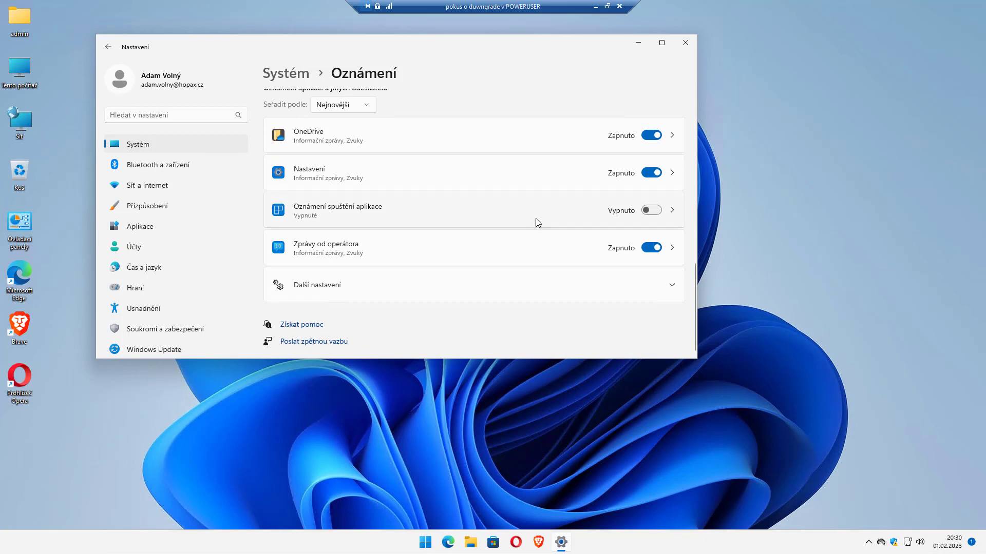
scroll(534, 220, up, 1)
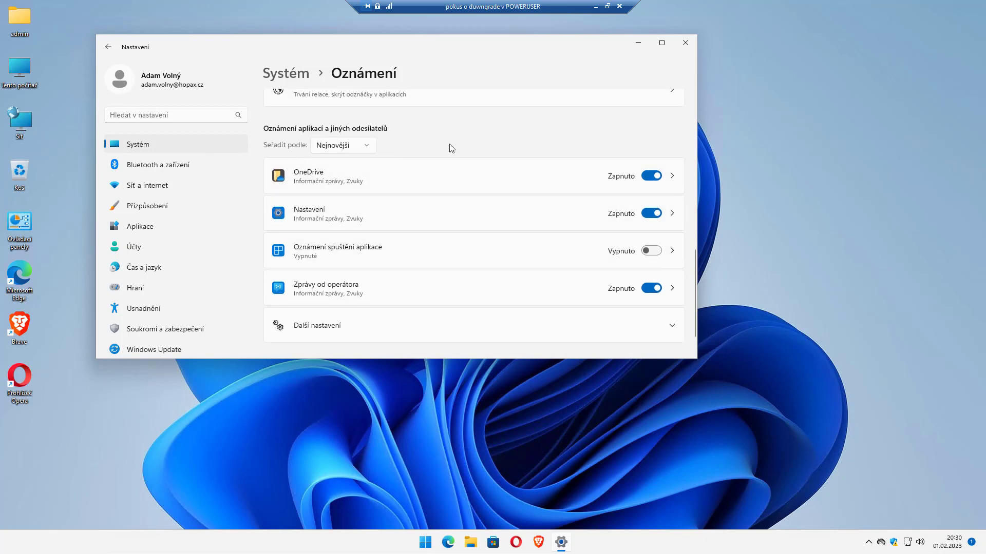
click(650, 176)
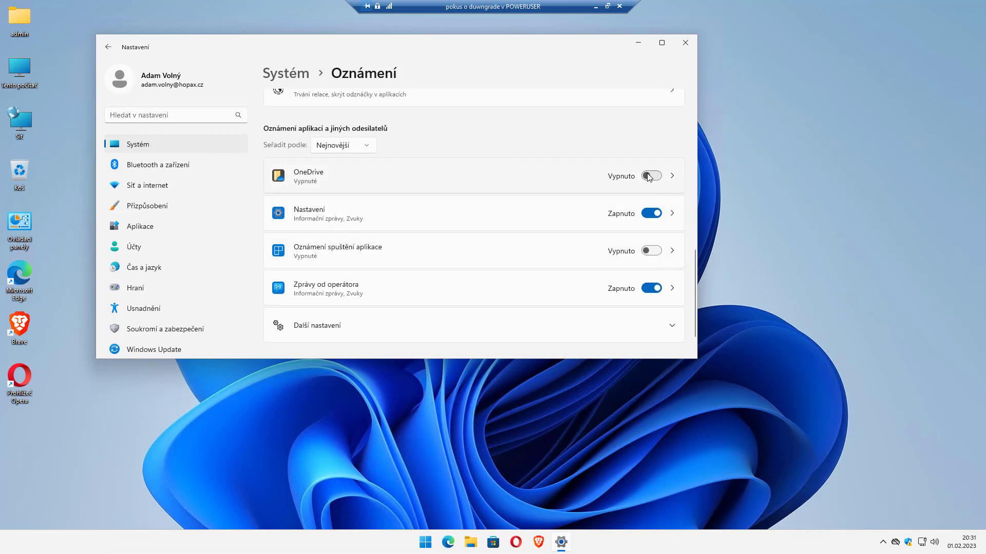
scroll(544, 251, down, 1)
click(651, 248)
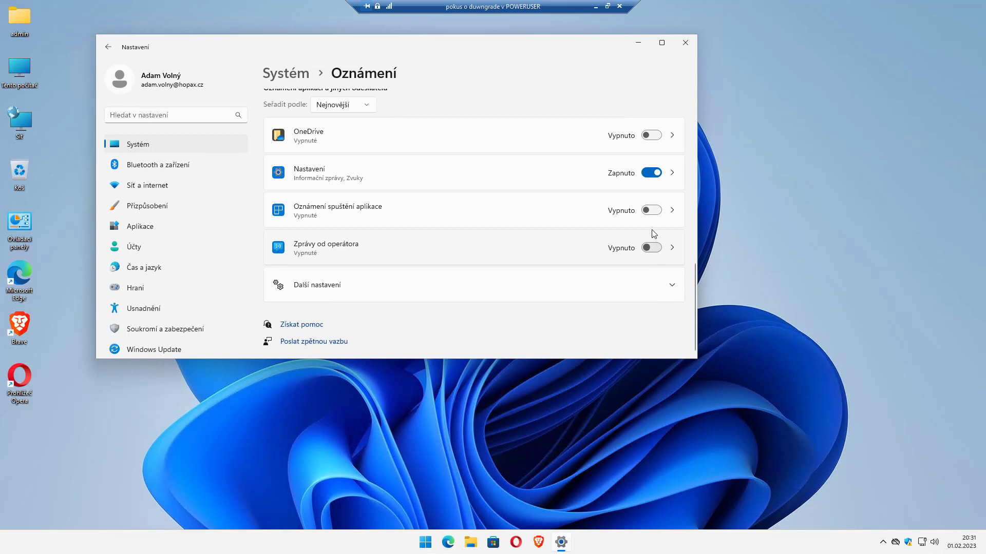
Turn off notifications from Nastavení and disable the Windows welcome, device setup suggestions, and tips options under Další nastavení
click(651, 173)
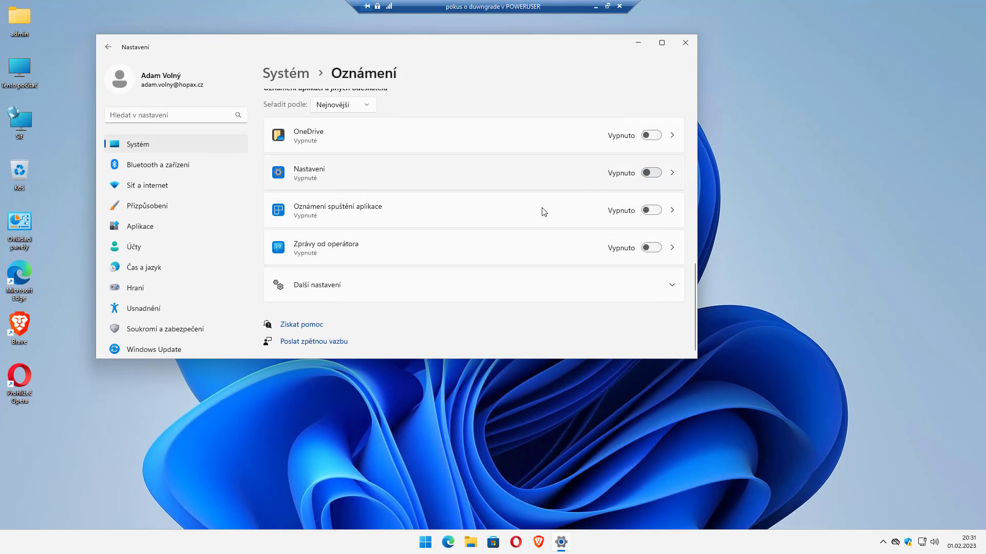
click(334, 286)
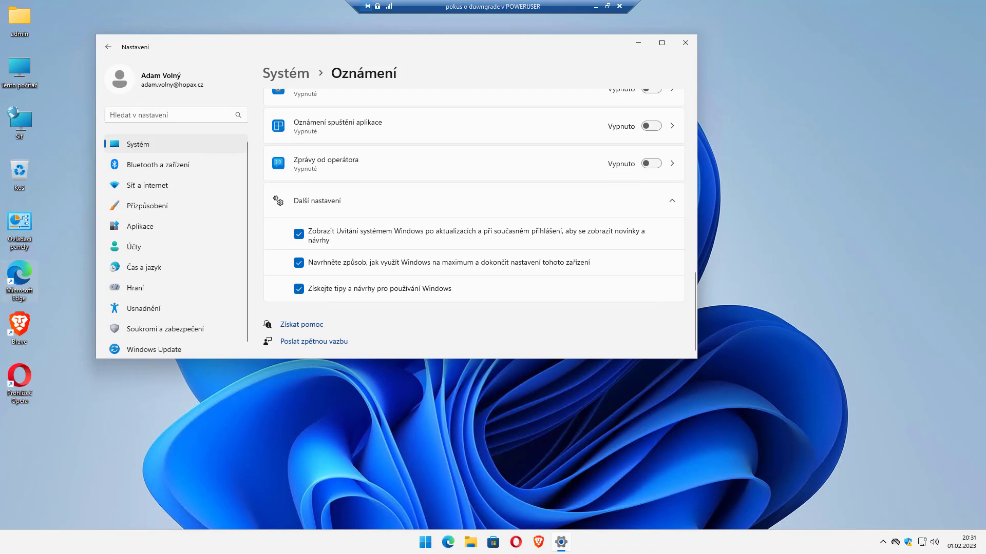
click(299, 289)
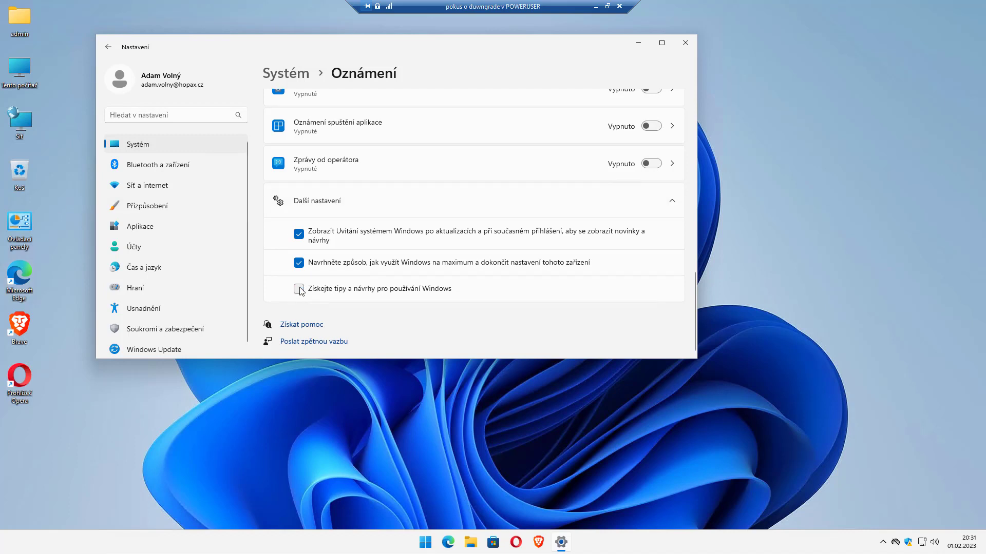
click(311, 264)
click(320, 236)
In Soukromí a zabezpečení > Obecné, disable website language list access, app launch tracking and recommended content in Nastavení, and close the settings
scroll(244, 248, down, 1)
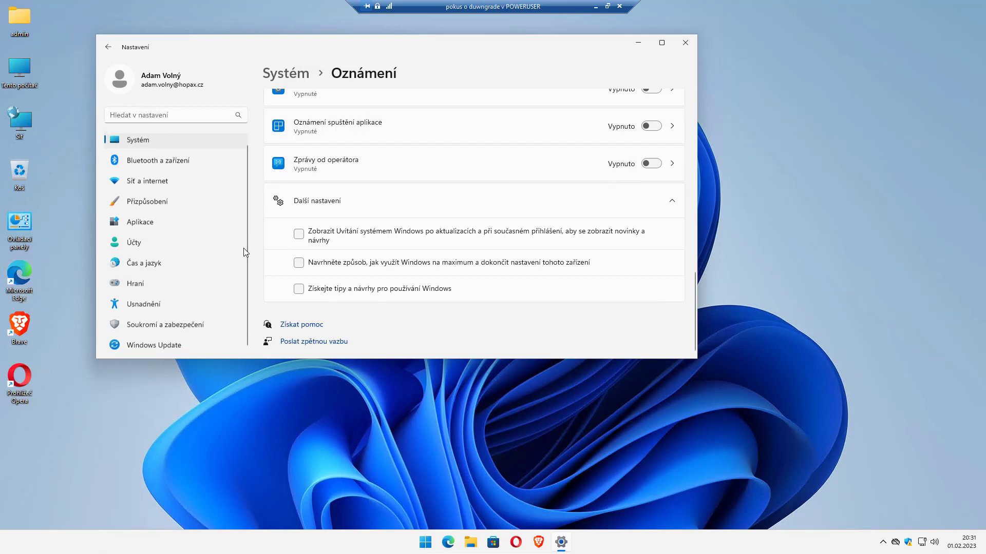
click(170, 325)
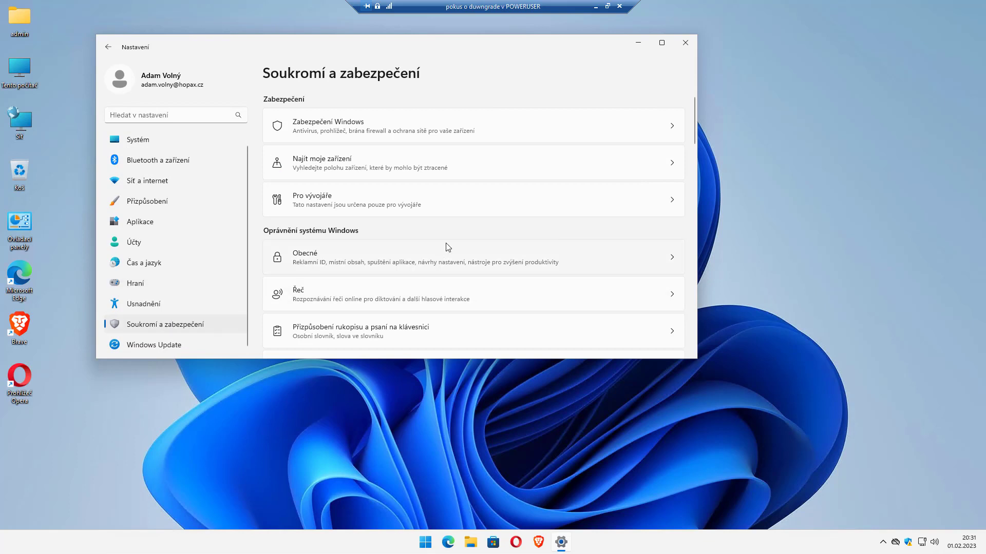
click(366, 261)
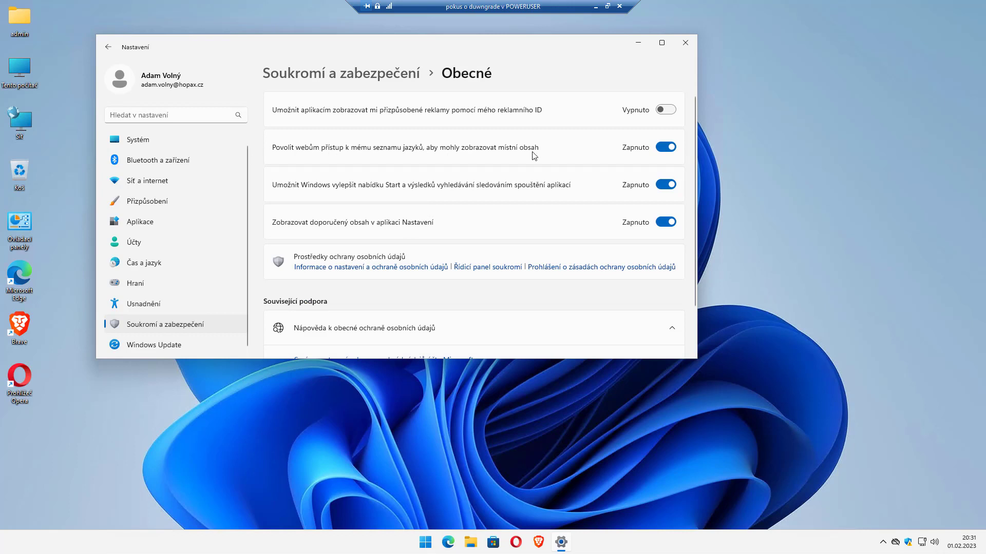
click(664, 147)
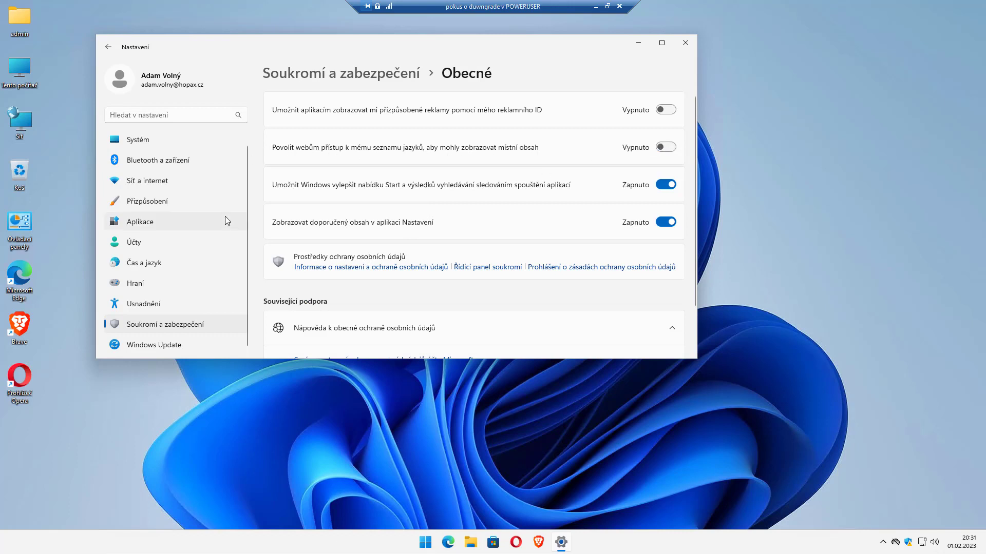
click(668, 190)
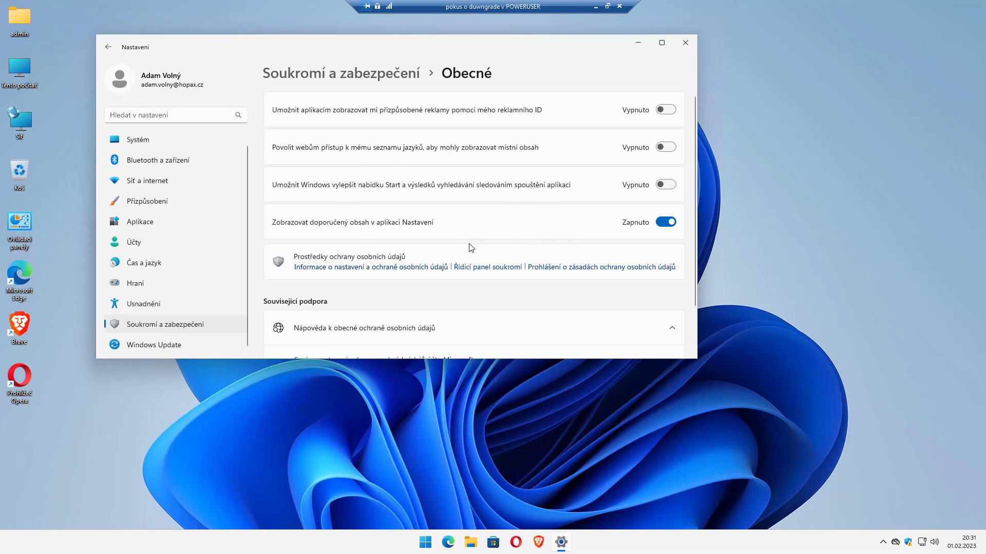
click(662, 225)
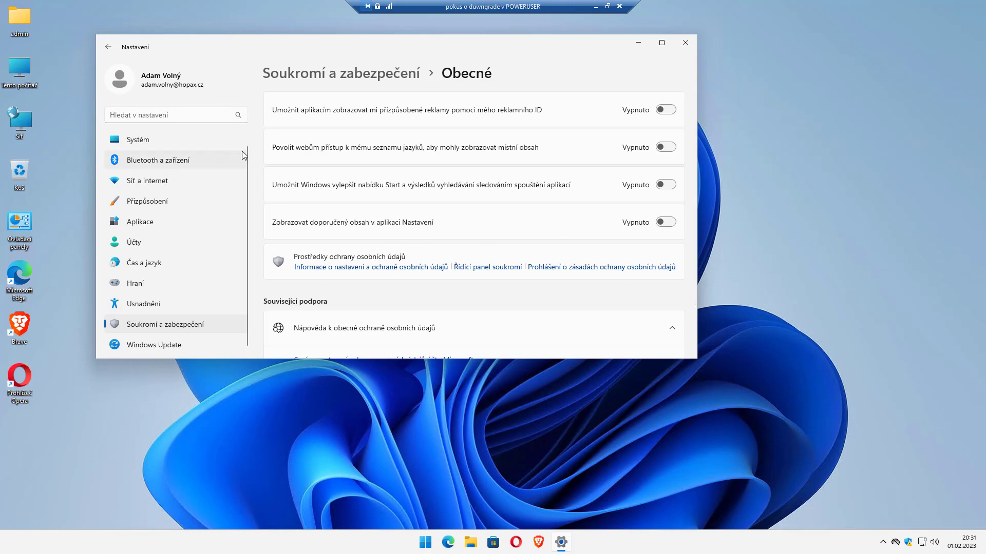
scroll(552, 250, down, 2)
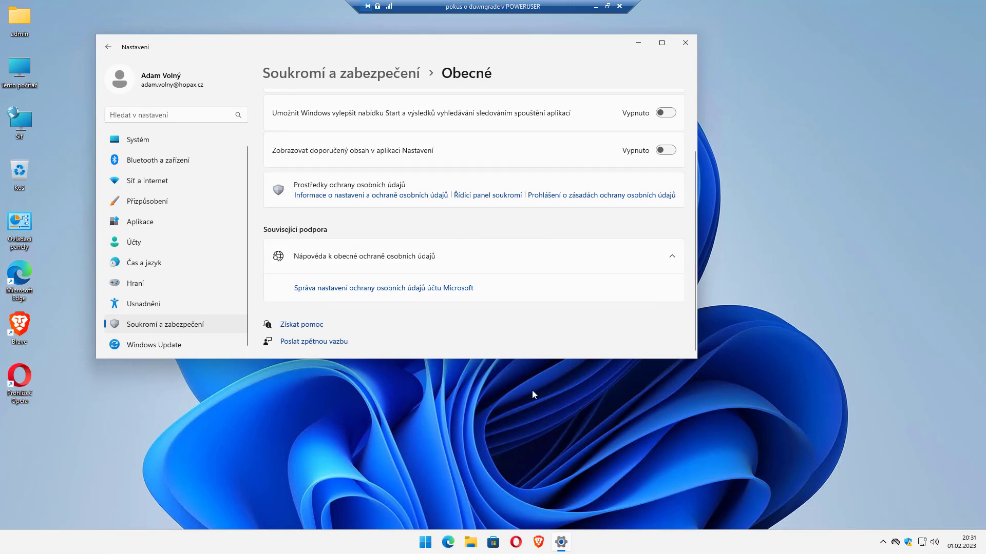
scroll(627, 270, up, 2)
scroll(627, 275, down, 2)
click(686, 43)
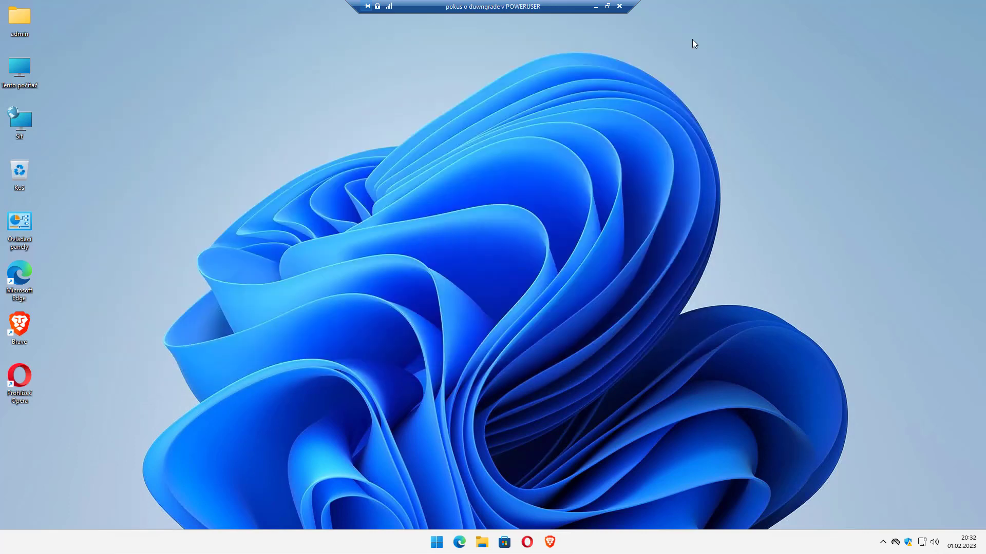
Switch the virtual machine connection from full screen to a window on the host desktop
right_click(692, 40)
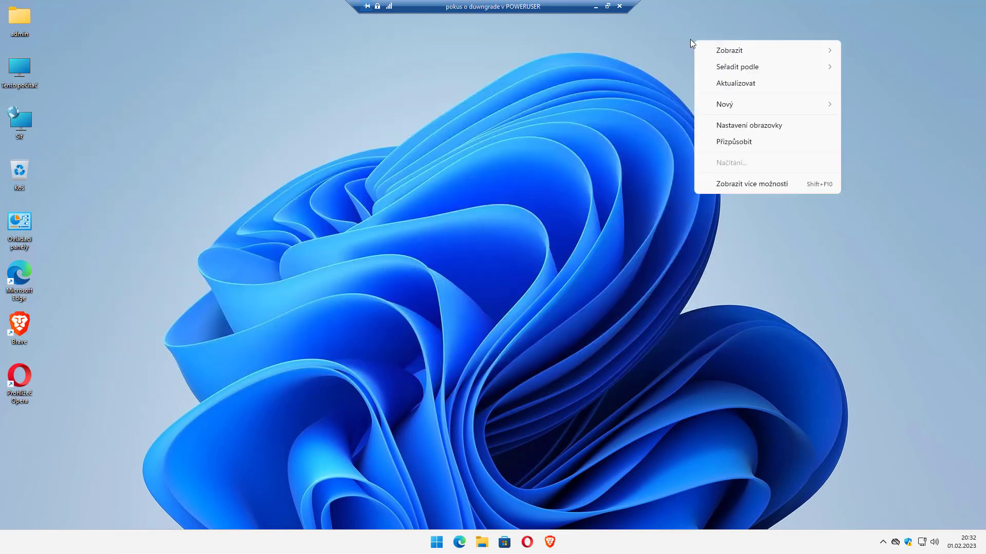
click(609, 7)
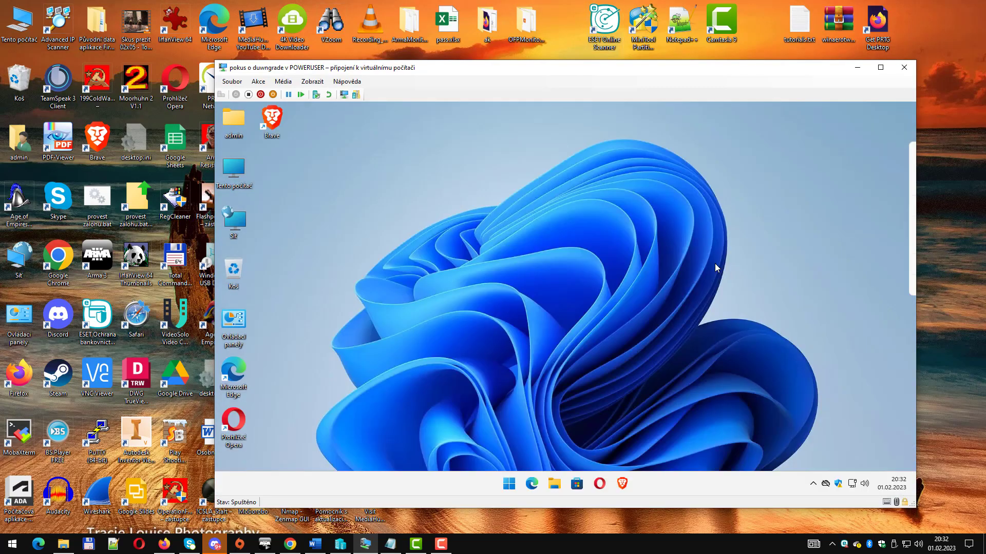